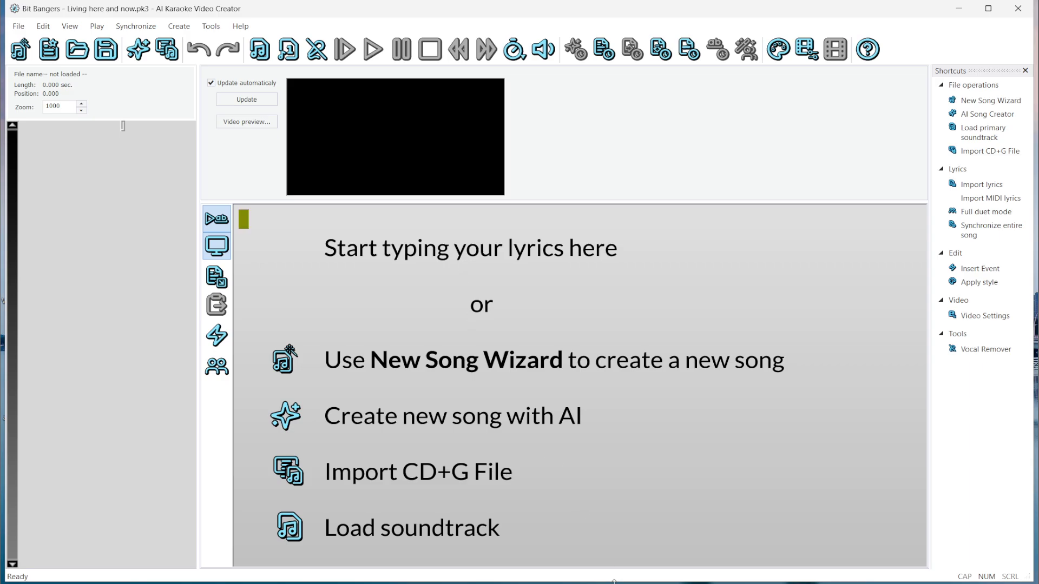
# Open the Desktop\Music folder in File Explorer and select the Bit Bangers MP3.
pyautogui.press('super+e')
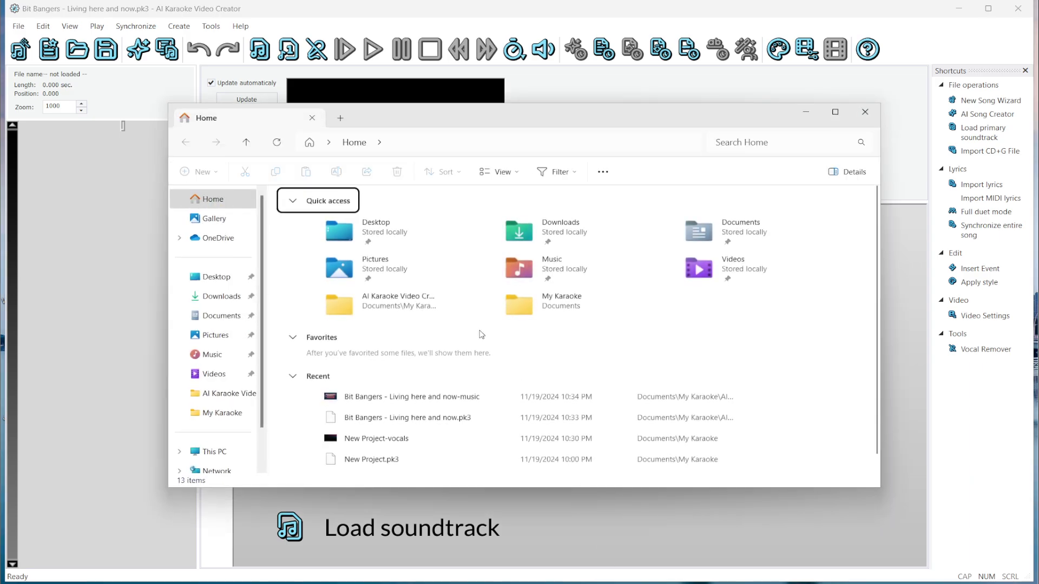
pyautogui.click(222, 280)
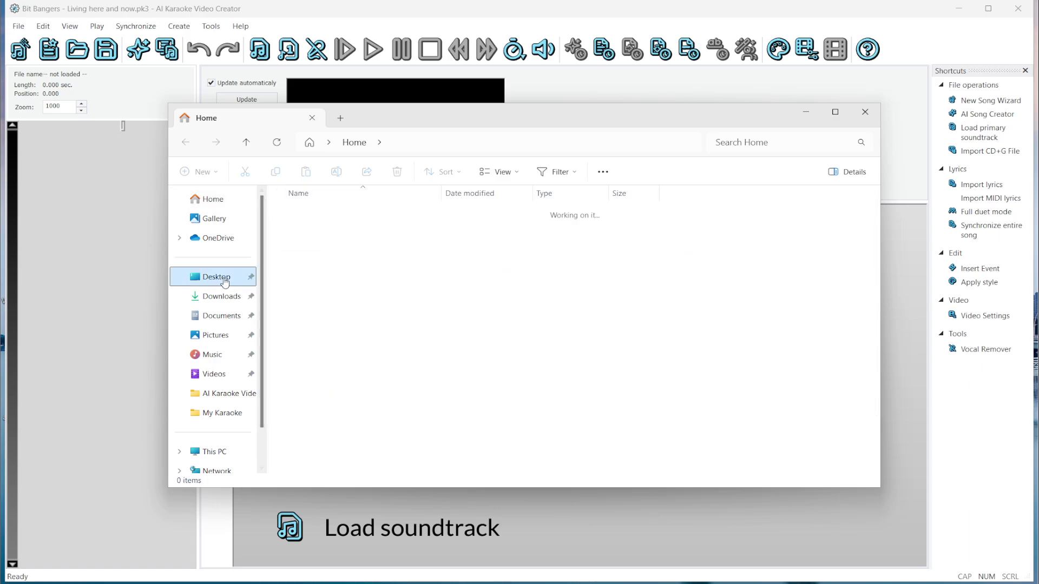
pyautogui.doubleClick(304, 232)
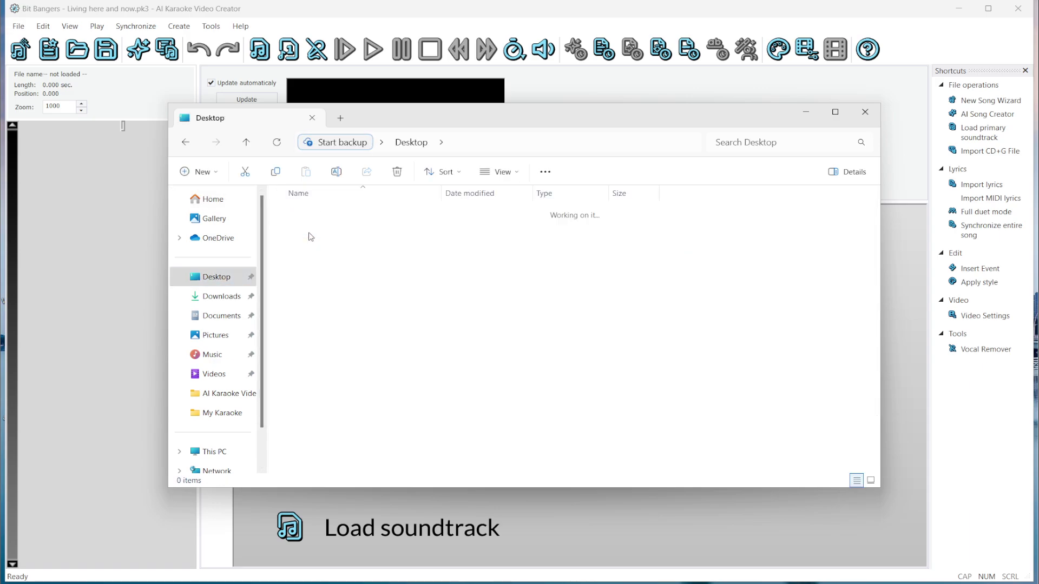
pyautogui.click(320, 218)
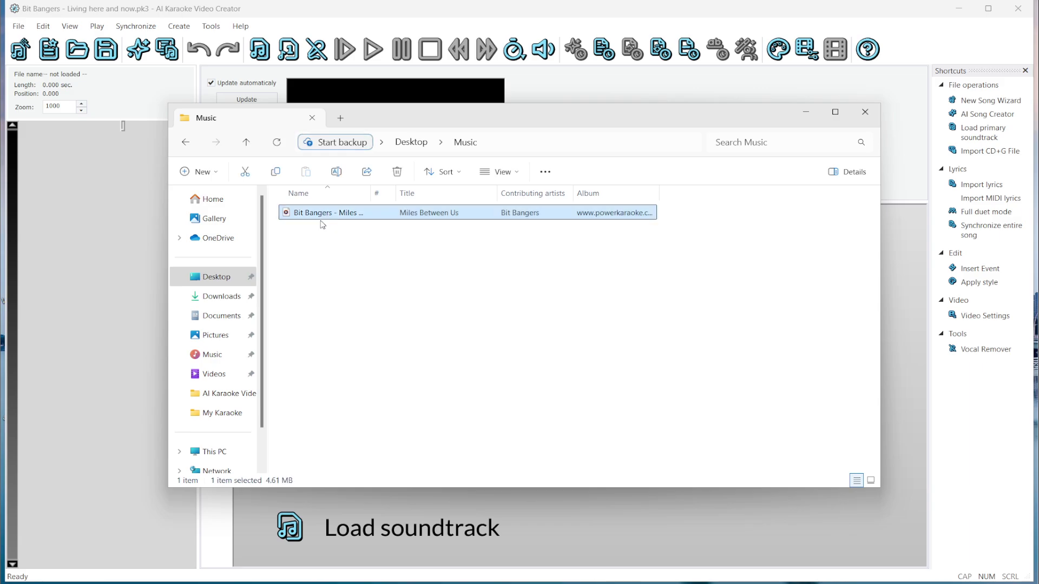
# Drop the 'Bit Bangers - Miles Between Us' MP3 into the app and start AI Synchronization.
pyautogui.moveTo(319, 225); pyautogui.dragTo(388, 514)
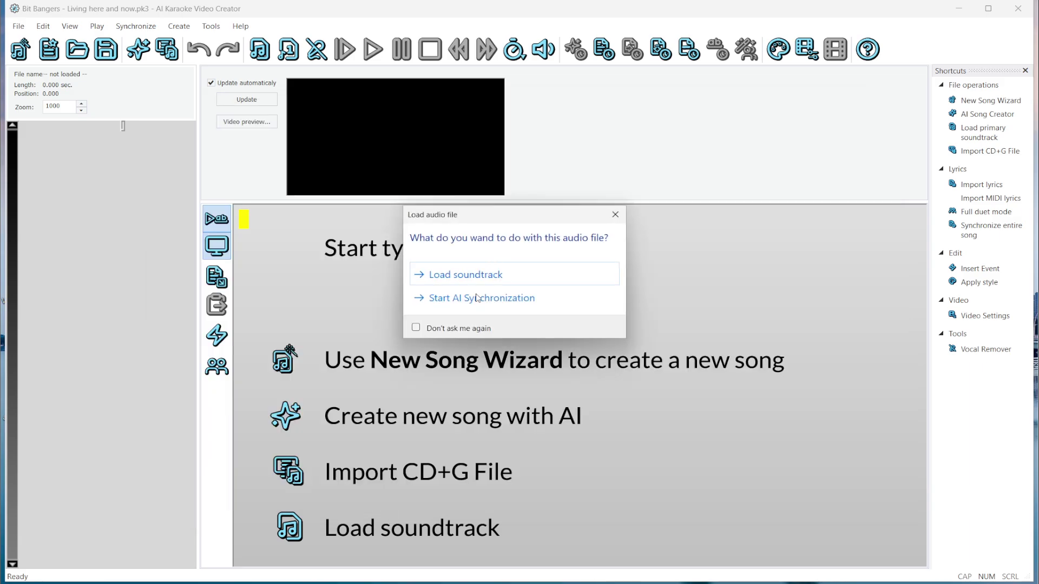
pyautogui.click(476, 298)
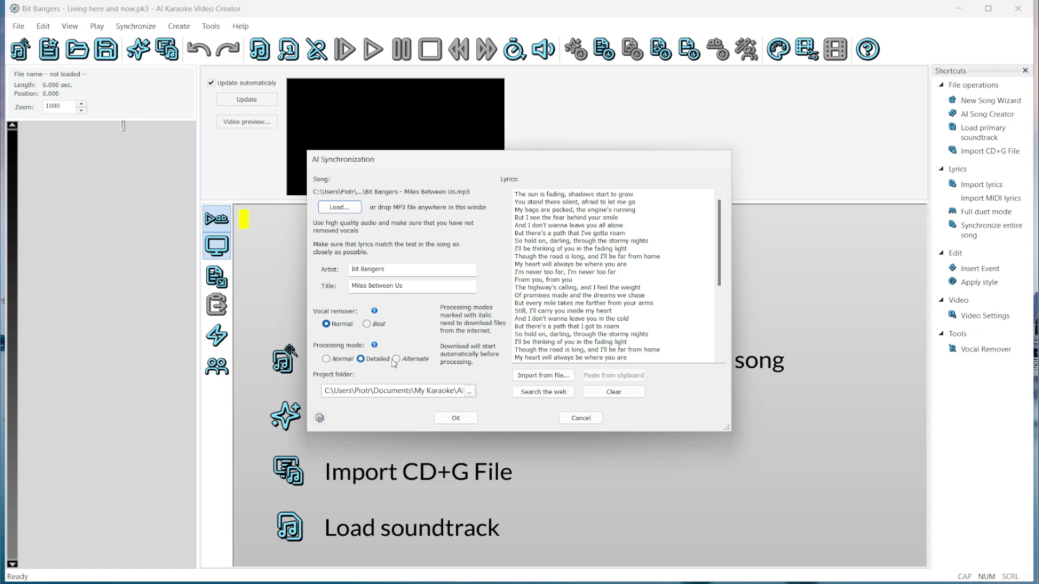
pyautogui.click(404, 390)
pyautogui.press('End')
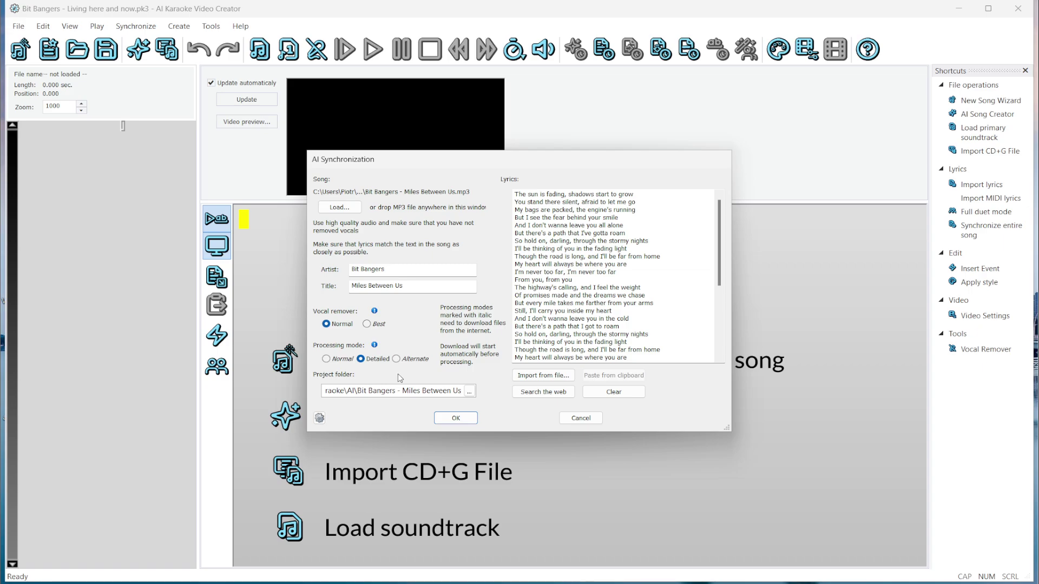
pyautogui.click(320, 418)
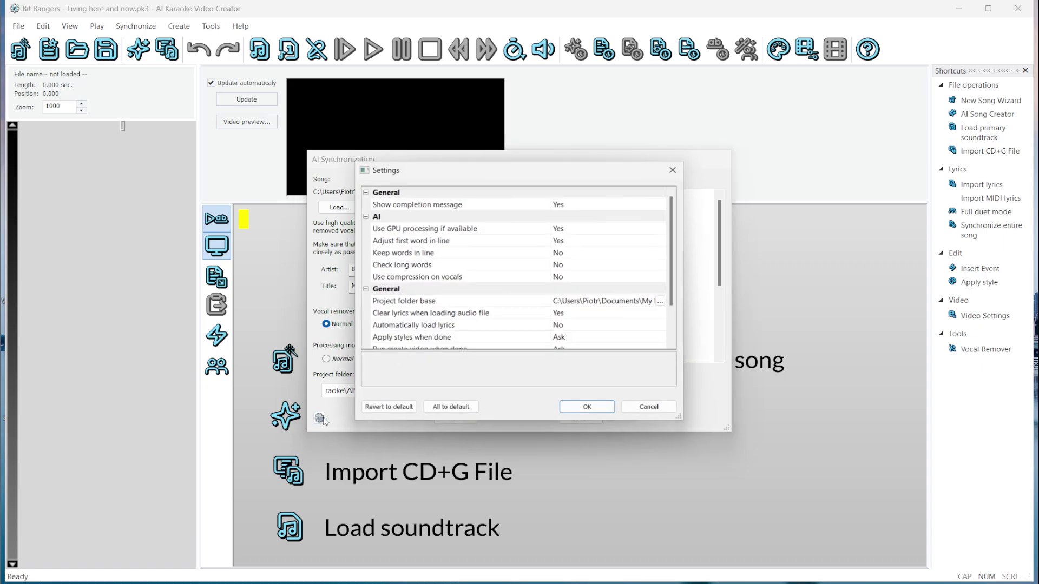
pyautogui.scroll(-2, 638, 290)
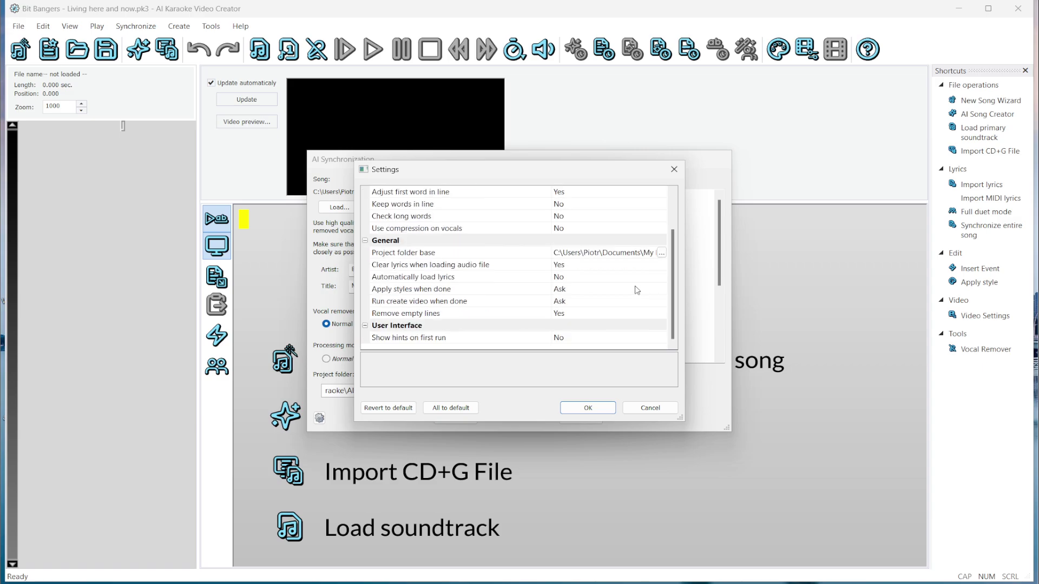
pyautogui.click(635, 413)
pyautogui.click(635, 411)
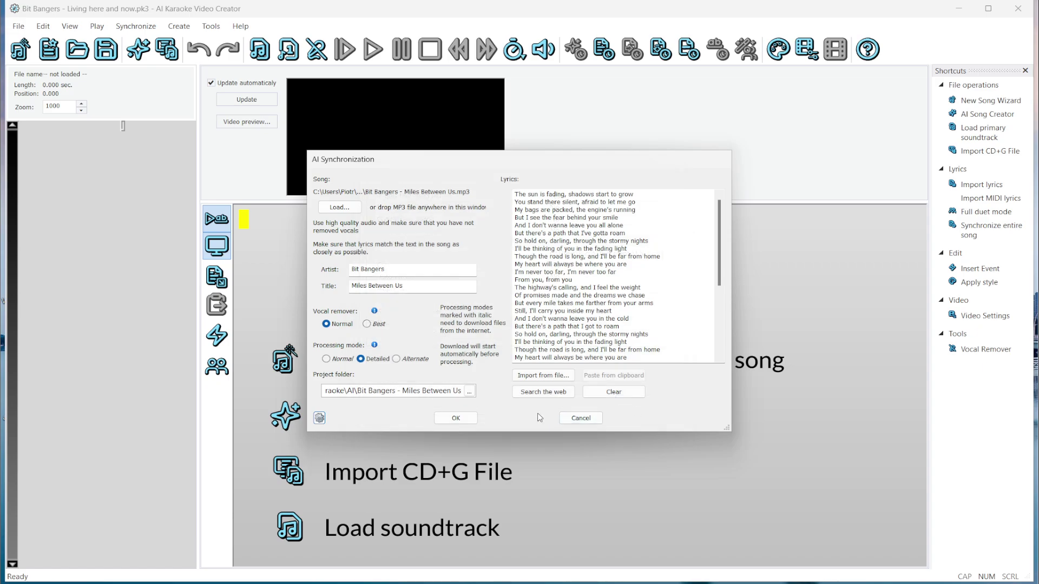
# Run AI synchronization on the song, accepting the slow-processing performance warning.
pyautogui.click(459, 421)
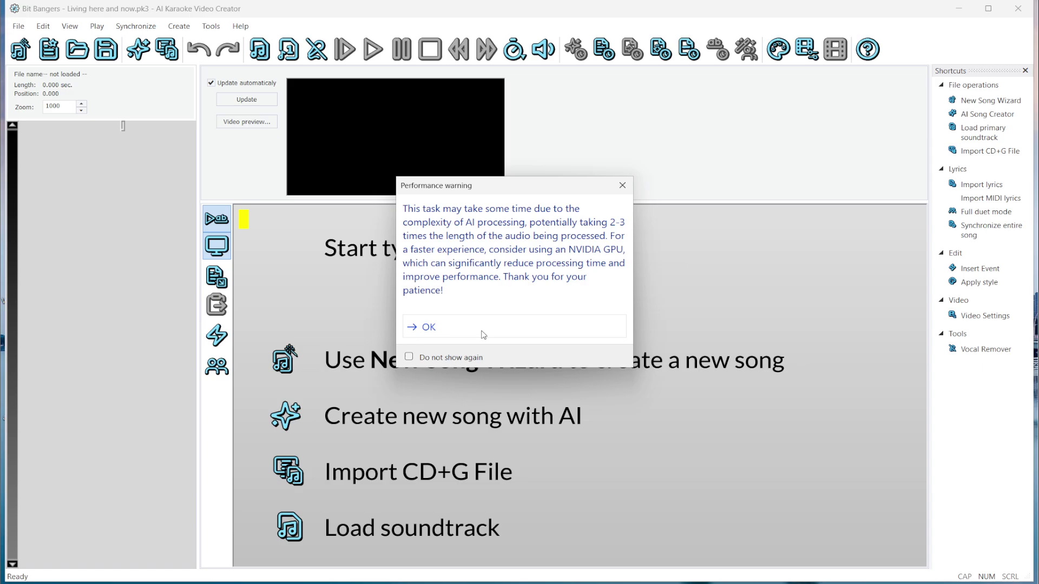
pyautogui.click(483, 333)
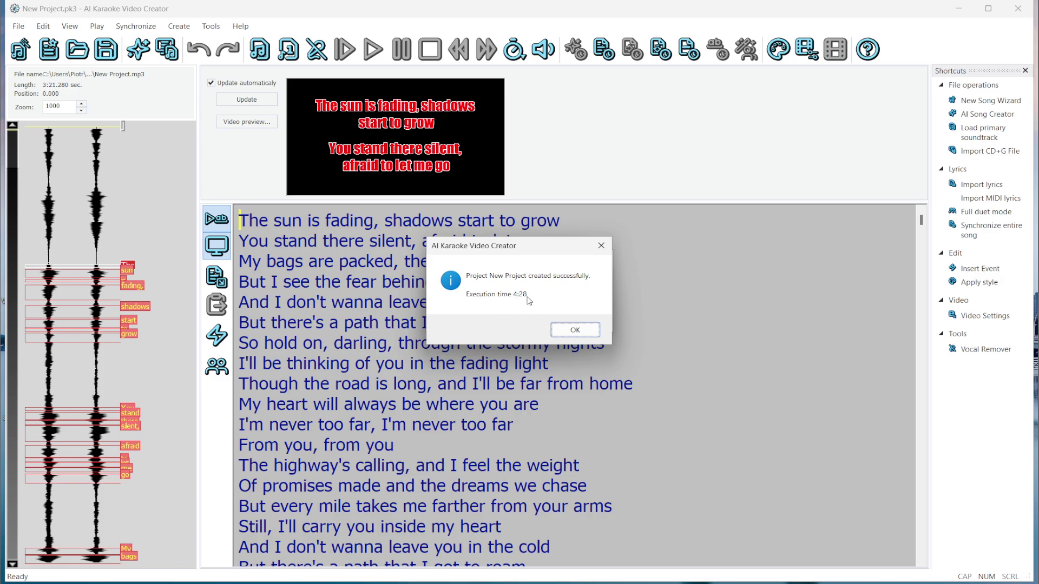
# Dismiss the success message and apply the Purple on black style preset.
pyautogui.click(586, 331)
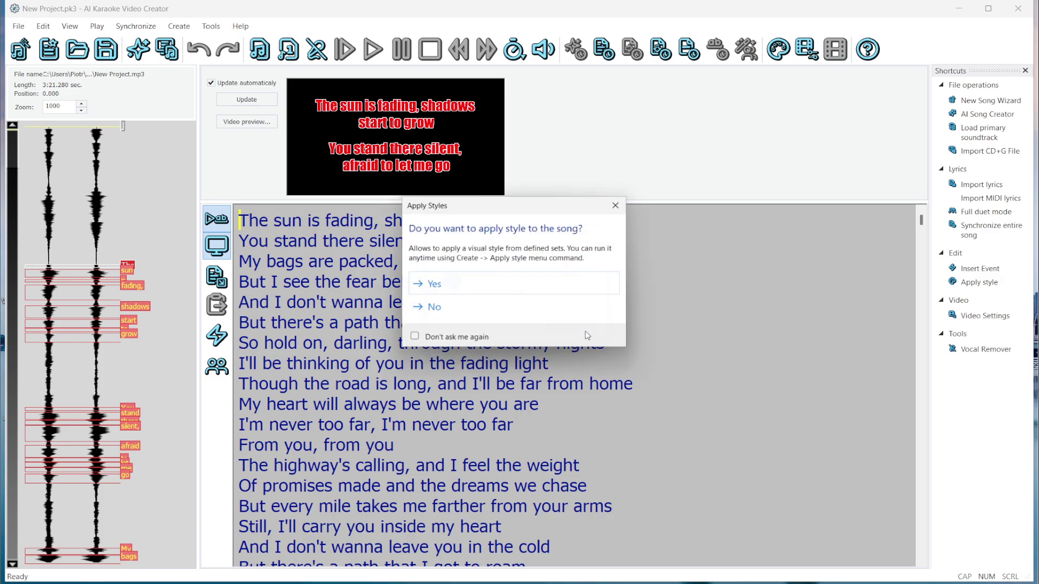
pyautogui.click(515, 282)
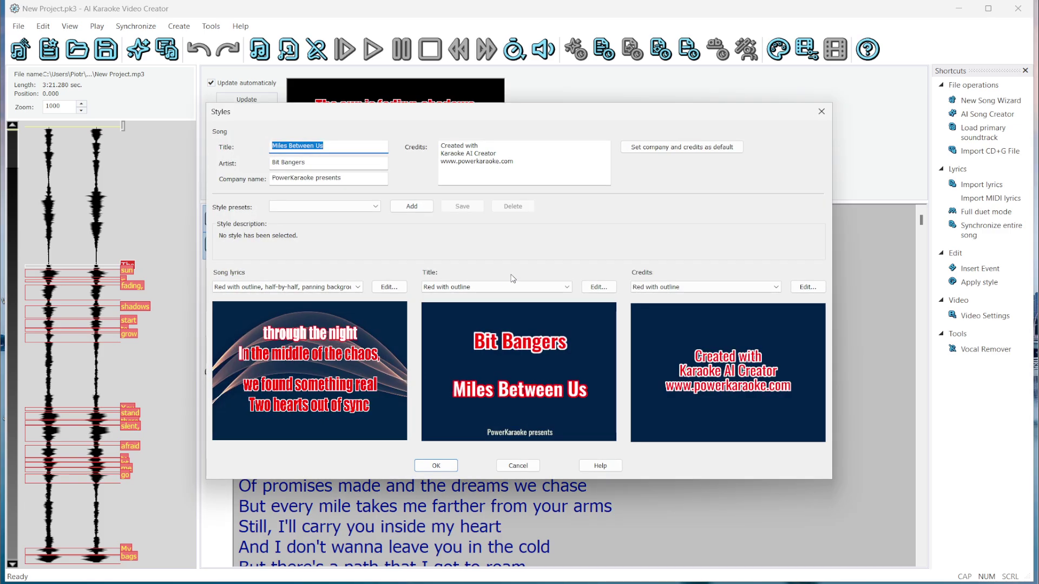
pyautogui.click(360, 206)
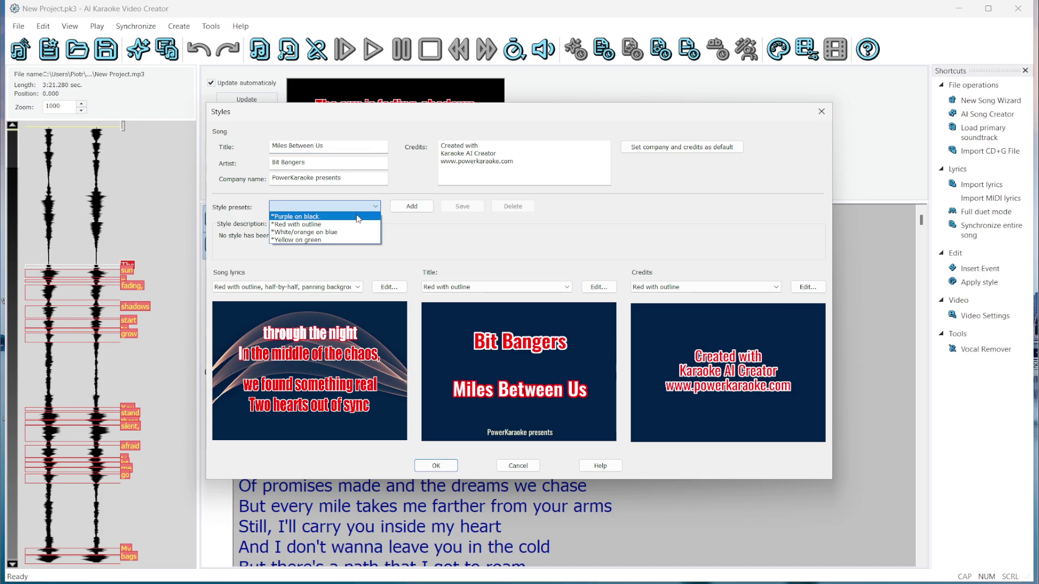
pyautogui.click(358, 217)
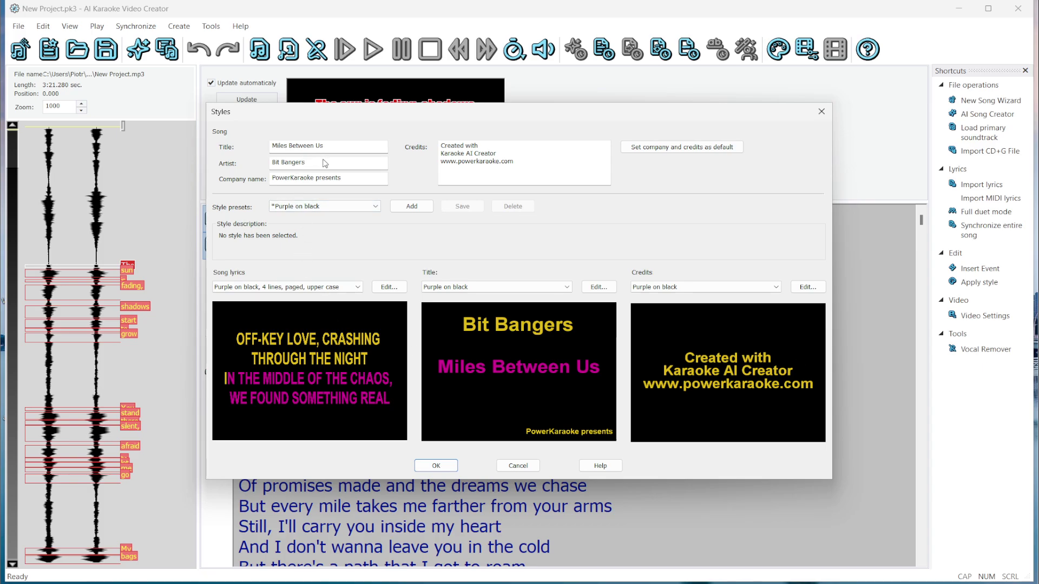
pyautogui.click(436, 466)
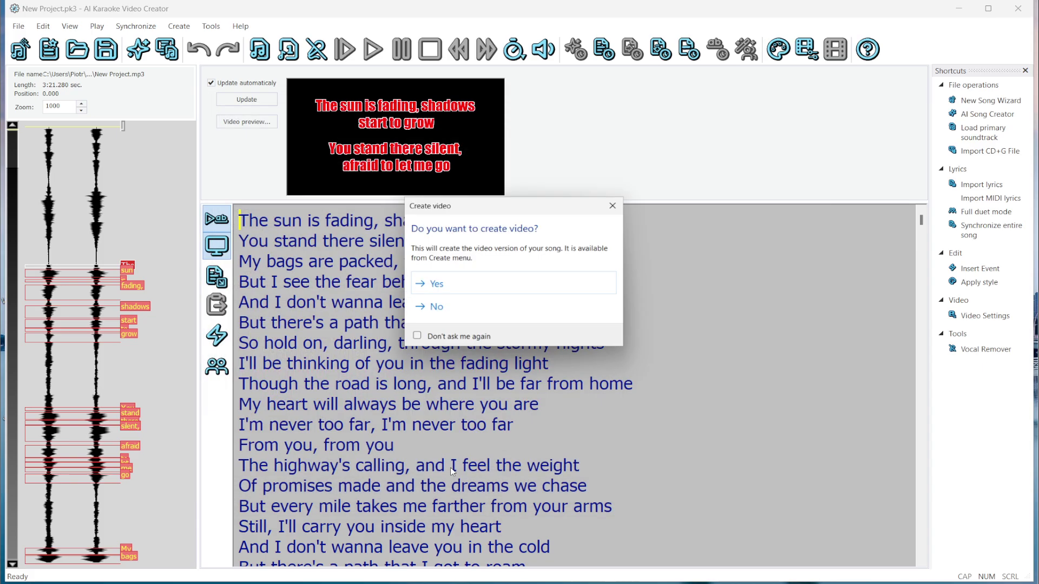
# Decline creating the video for now and switch the soundtrack to Primary.
pyautogui.click(484, 306)
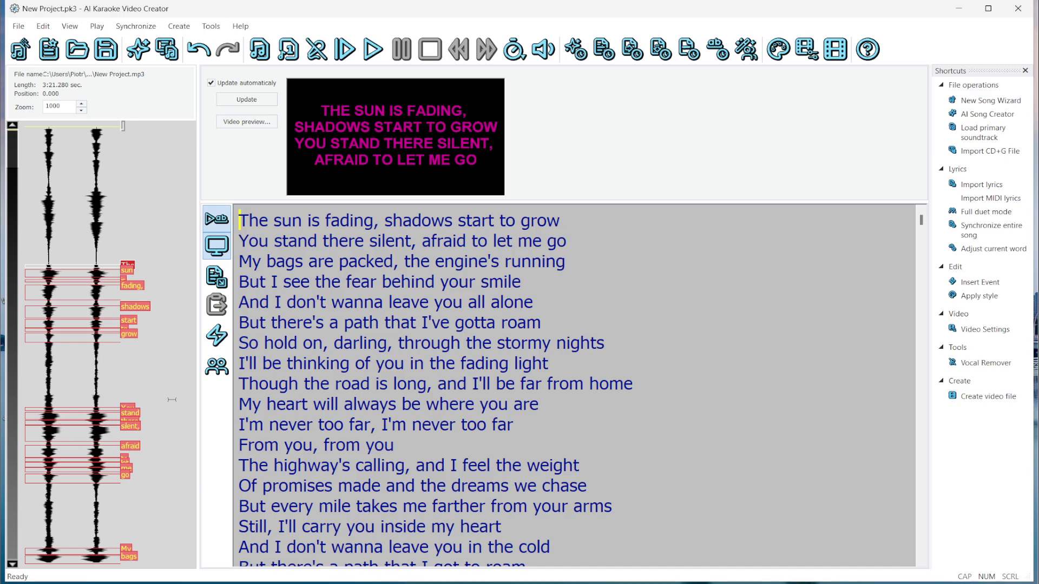
pyautogui.click(282, 53)
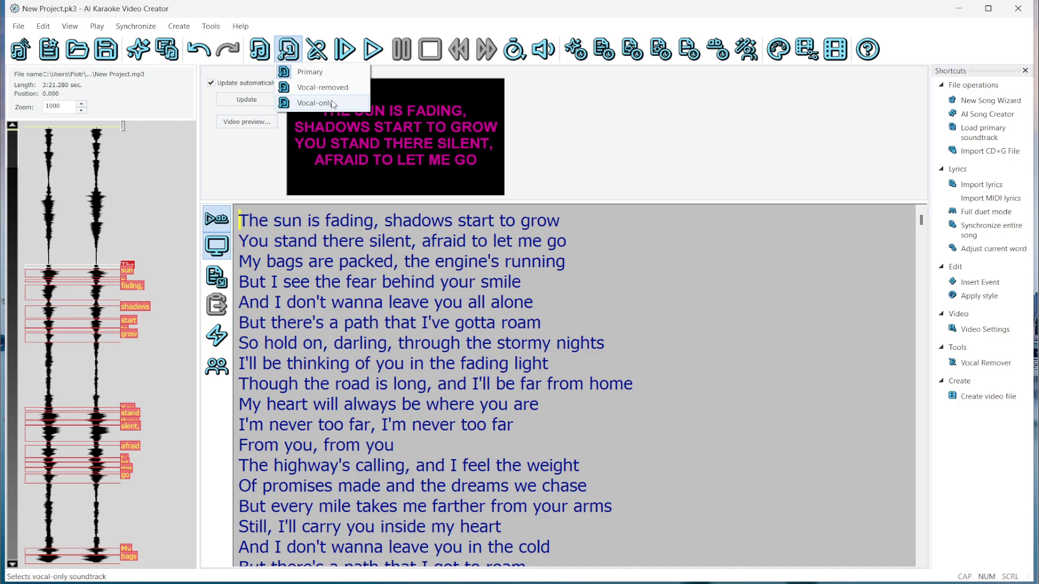
pyautogui.click(332, 74)
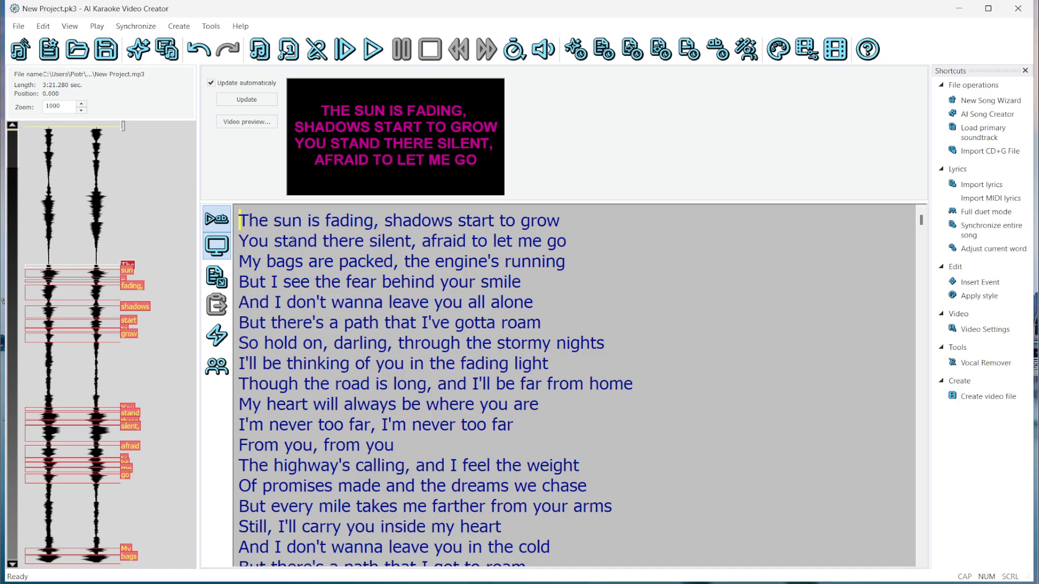
pyautogui.click(293, 220)
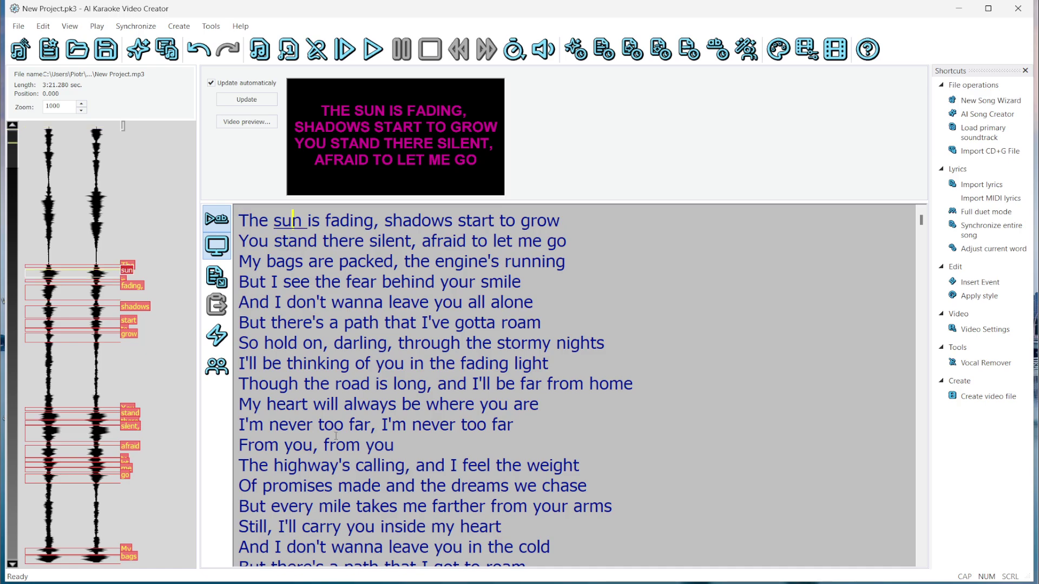
pyautogui.click(353, 485)
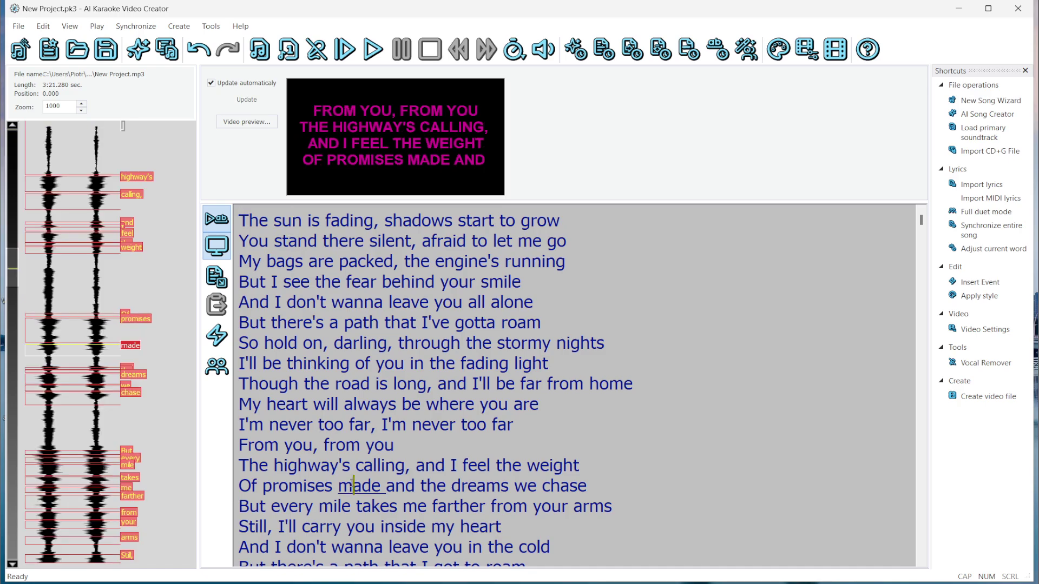
pyautogui.click(380, 510)
pyautogui.click(498, 424)
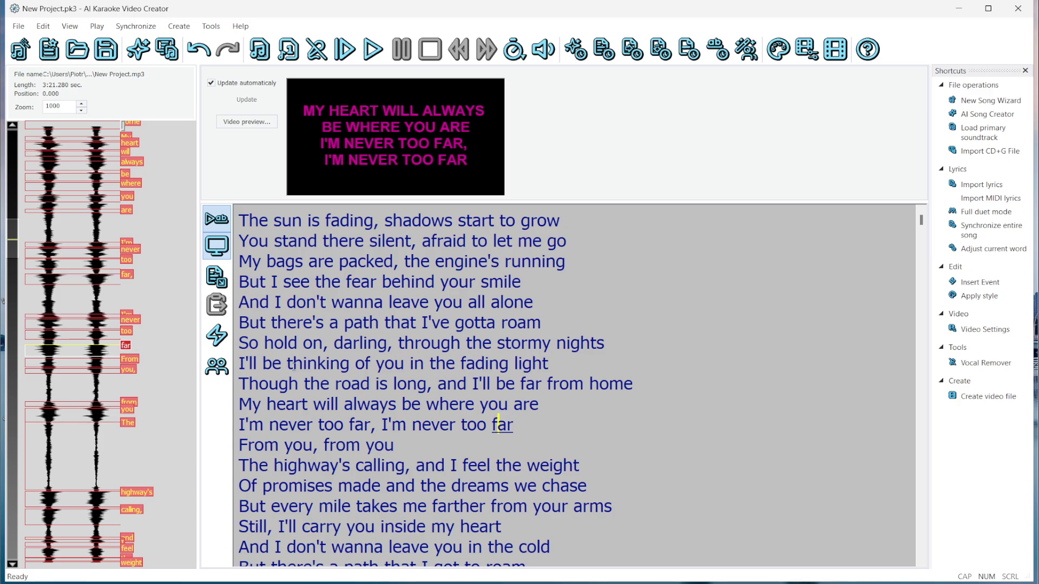
pyautogui.click(257, 210)
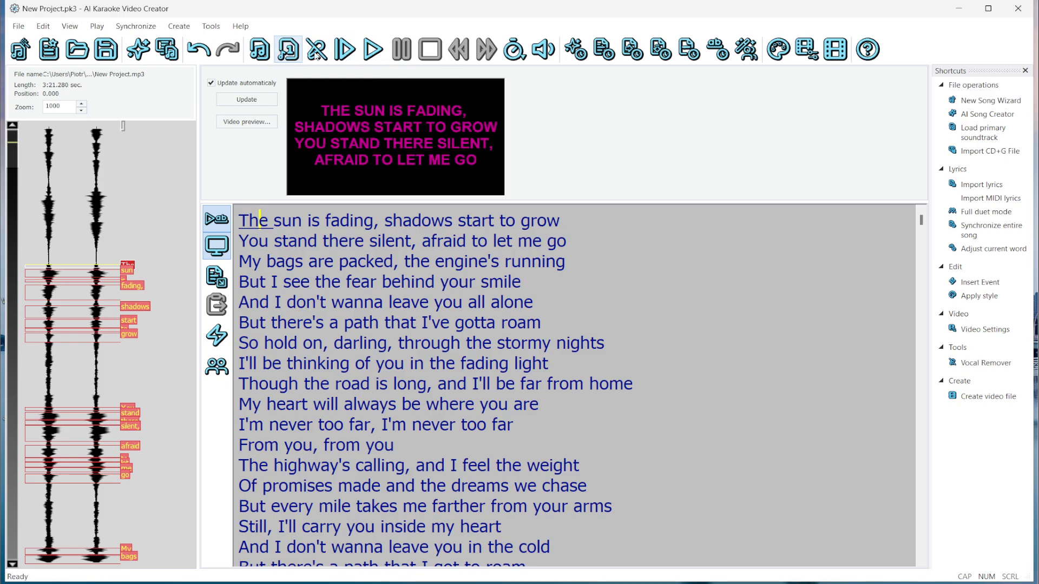
# Play the song from the beginning to watch the synced lyrics highlight.
pyautogui.click(348, 53)
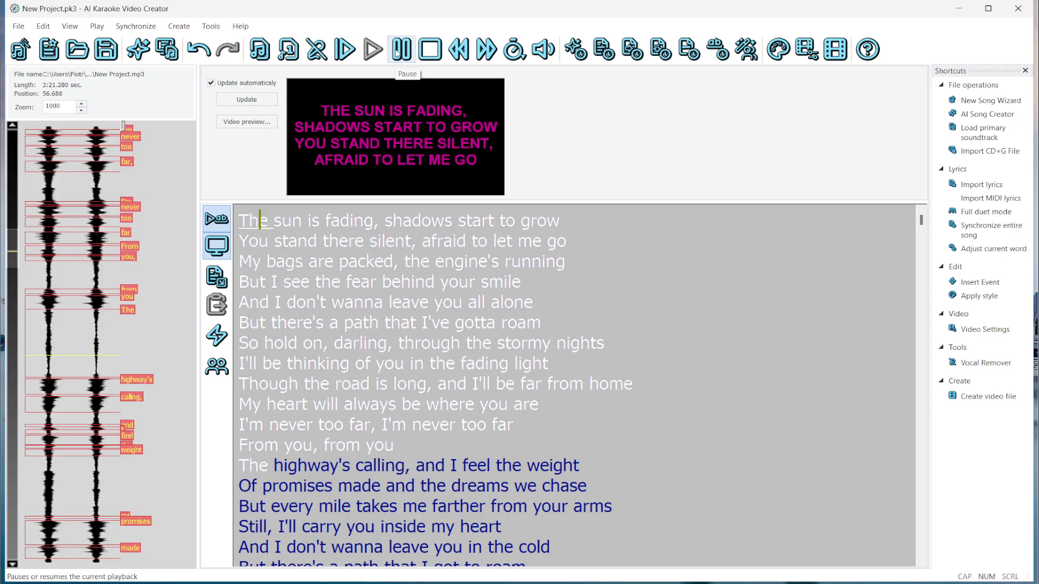
# Pause, then play and stop the Vocal-only soundtrack.
pyautogui.click(397, 52)
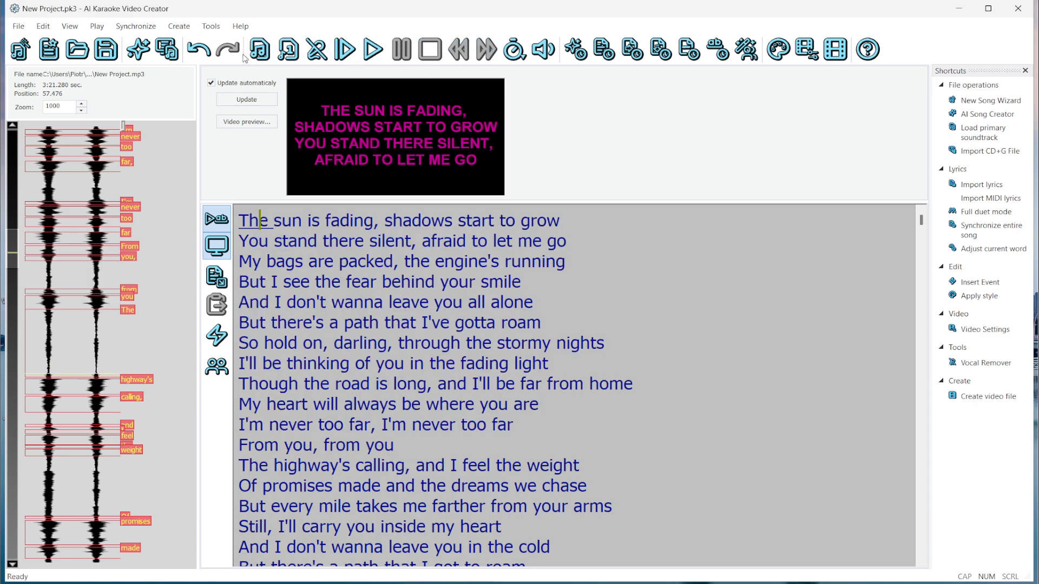
pyautogui.click(288, 50)
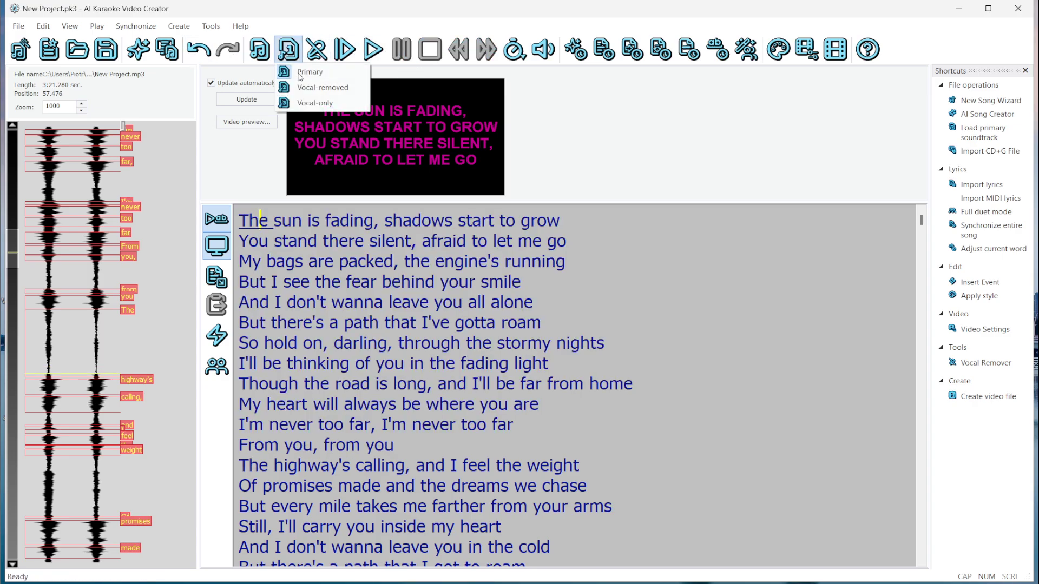
pyautogui.click(314, 103)
pyautogui.click(370, 52)
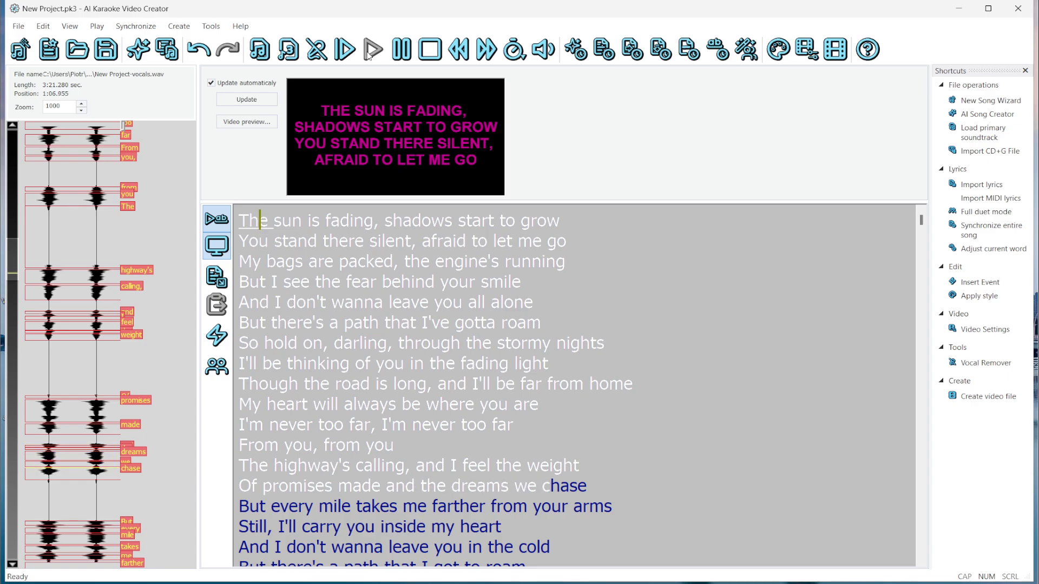
pyautogui.click(427, 51)
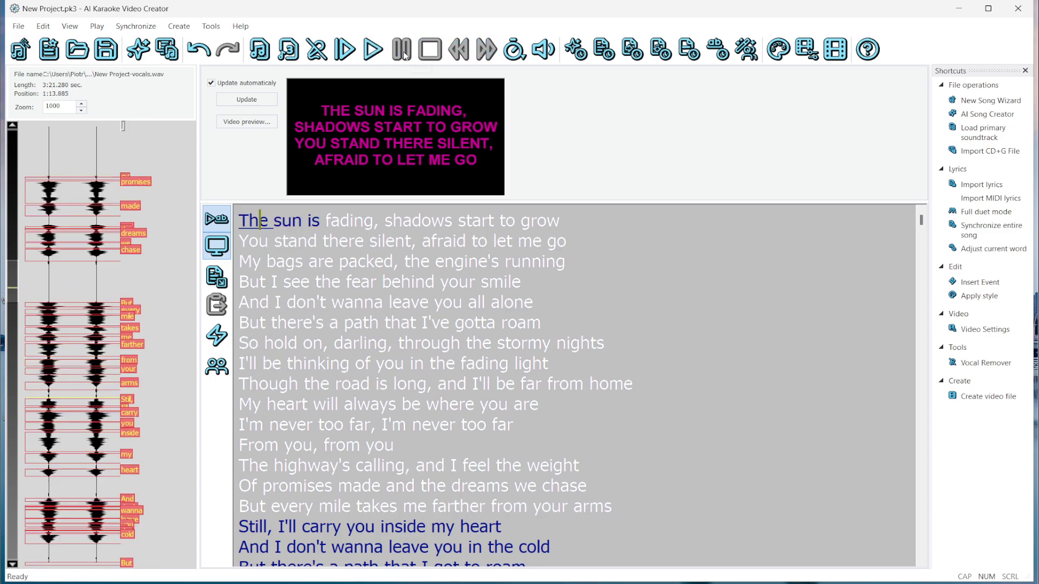
# Play the Vocal-removed soundtrack with the lyrics.
pyautogui.click(288, 51)
pyautogui.click(305, 87)
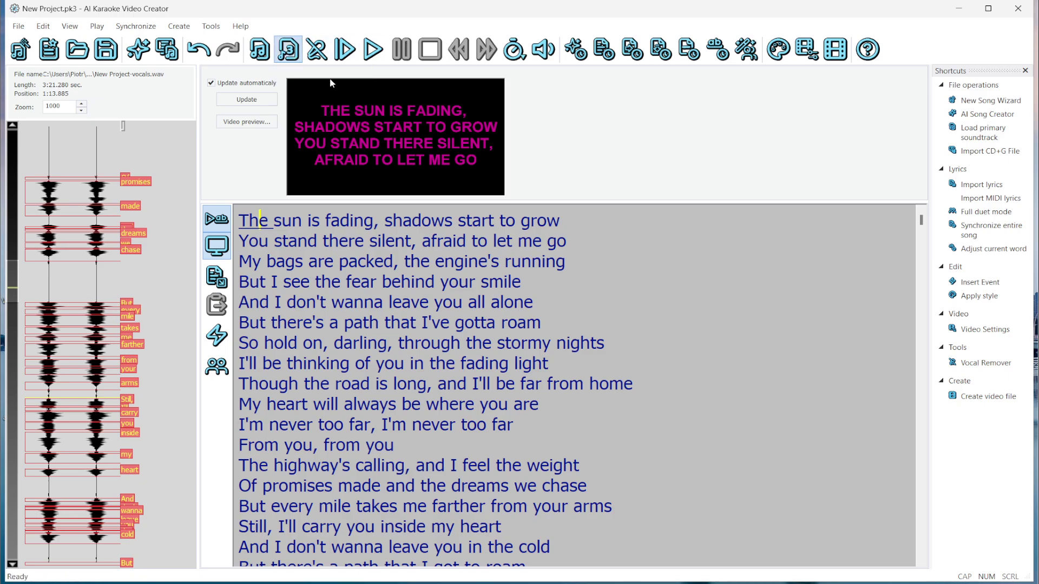
pyautogui.click(373, 59)
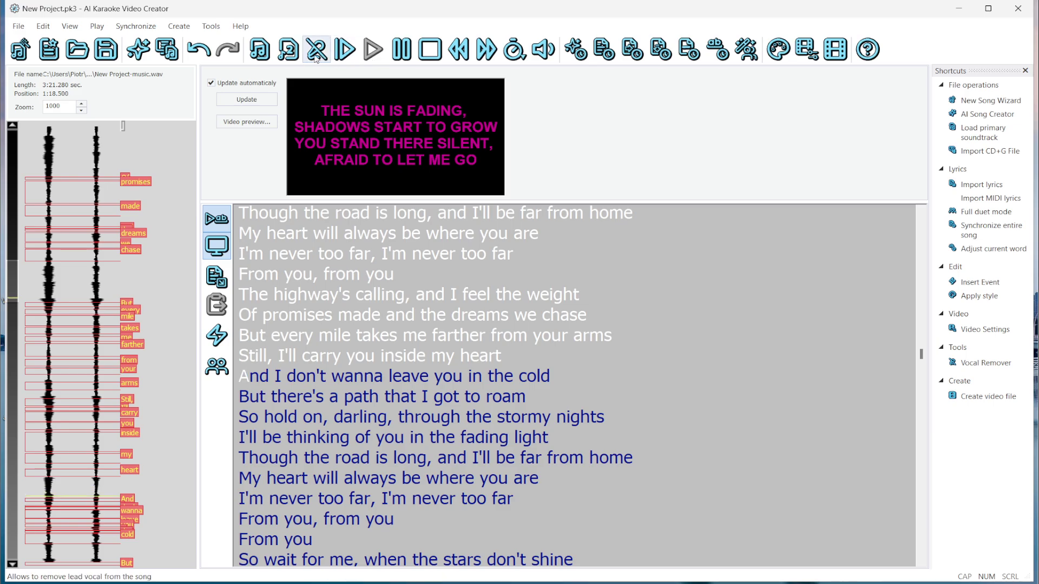
# Play the Primary soundtrack again, then stop playback around 1:30.
pyautogui.click(298, 57)
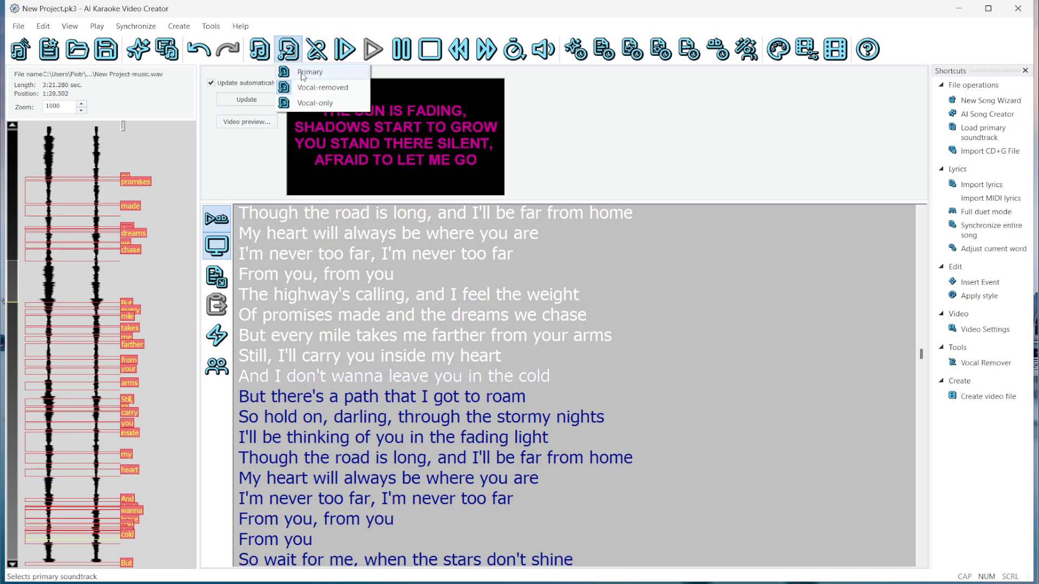
pyautogui.click(314, 72)
pyautogui.click(373, 57)
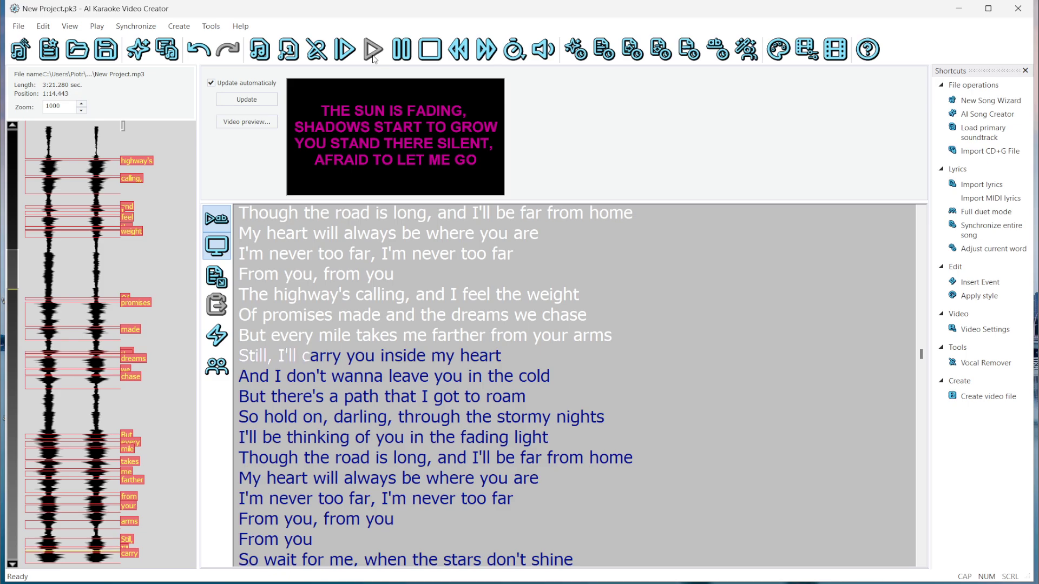
pyautogui.click(419, 58)
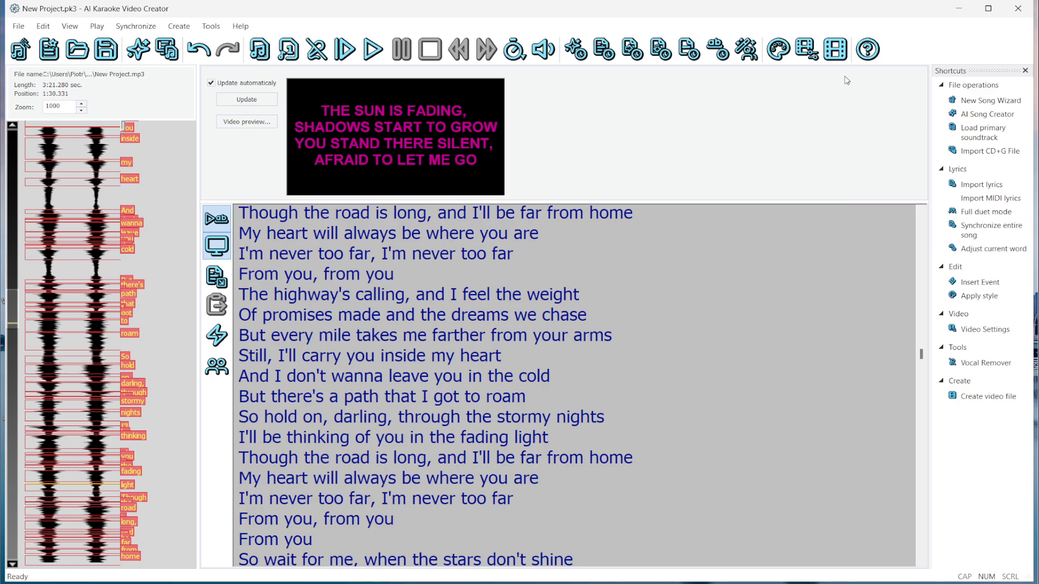
# Set video audio to Vocal-removed, then review Compression, Title/Credits and Display tabs.
pyautogui.click(834, 50)
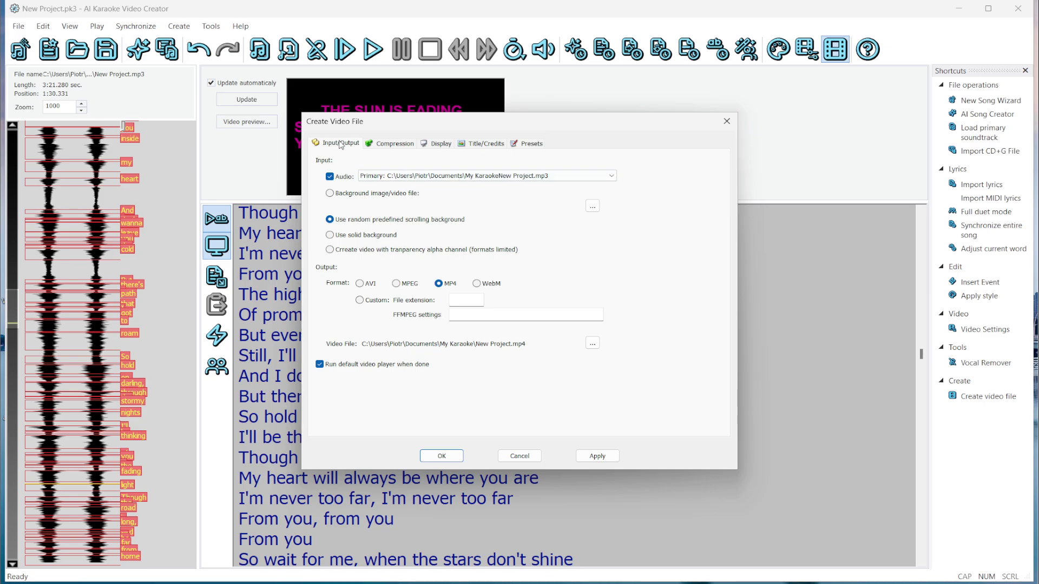
pyautogui.click(391, 176)
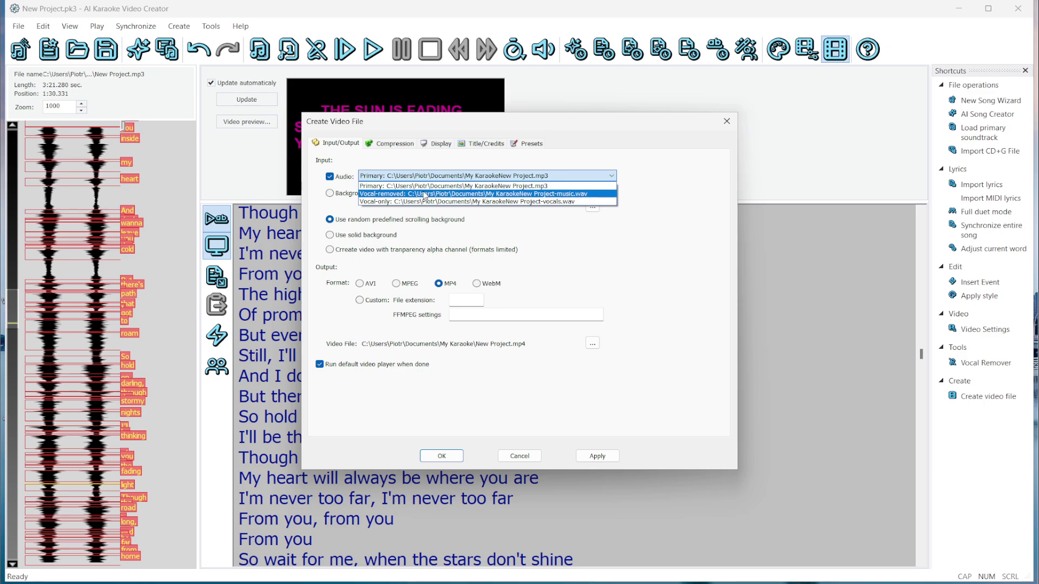
pyautogui.click(425, 193)
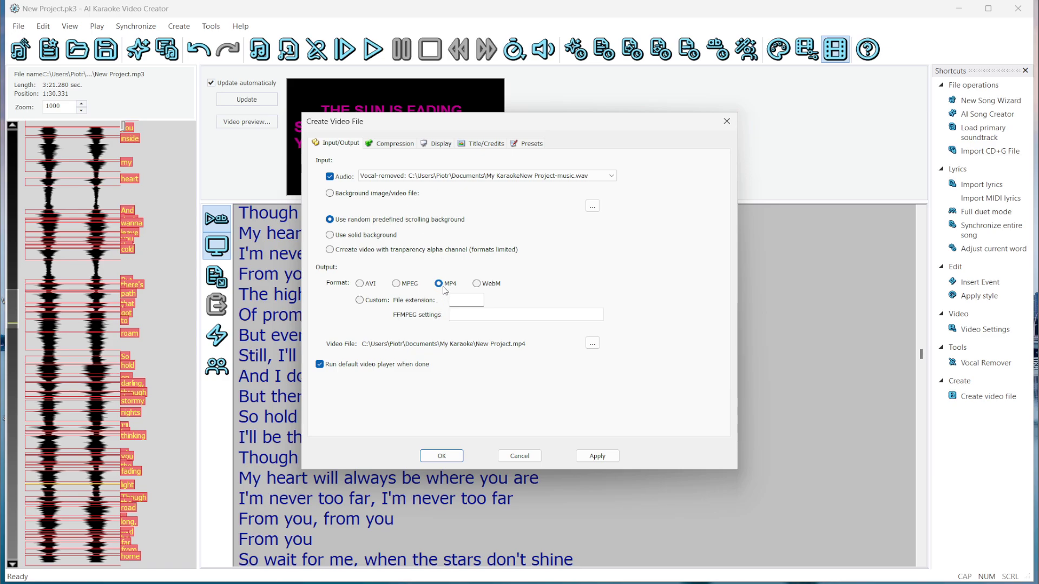
pyautogui.click(383, 144)
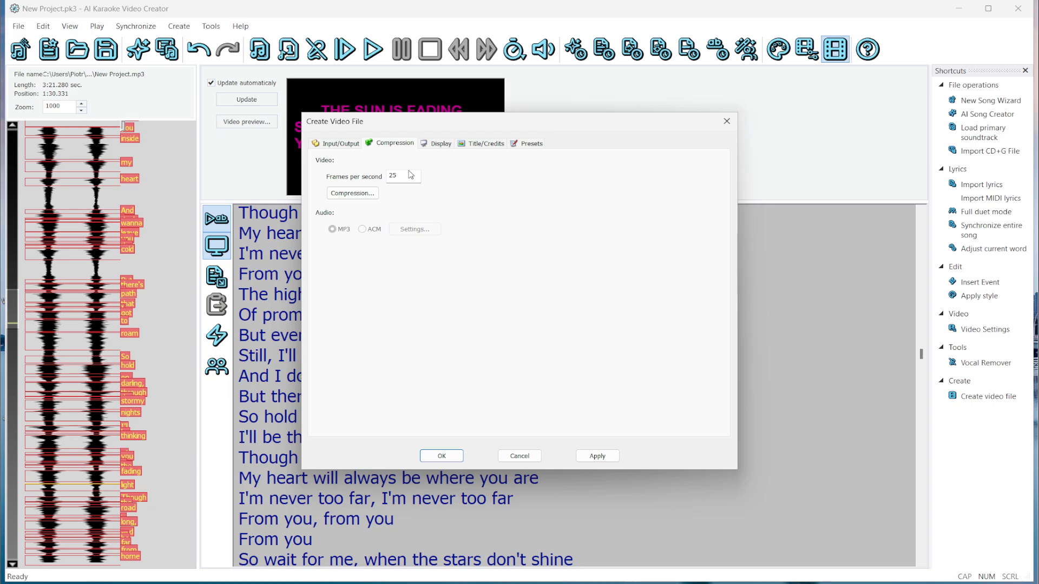
pyautogui.click(440, 144)
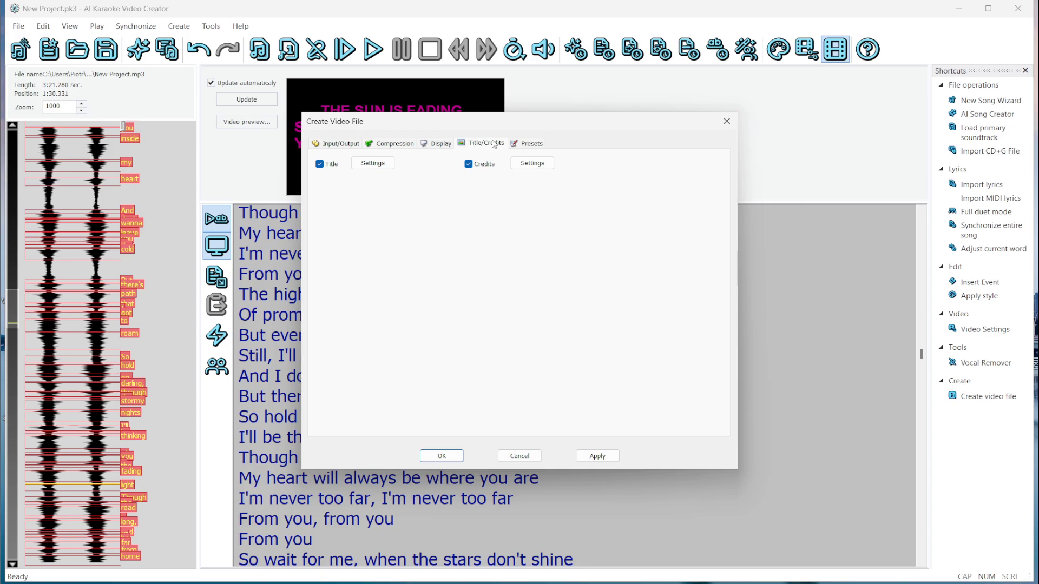
pyautogui.click(438, 144)
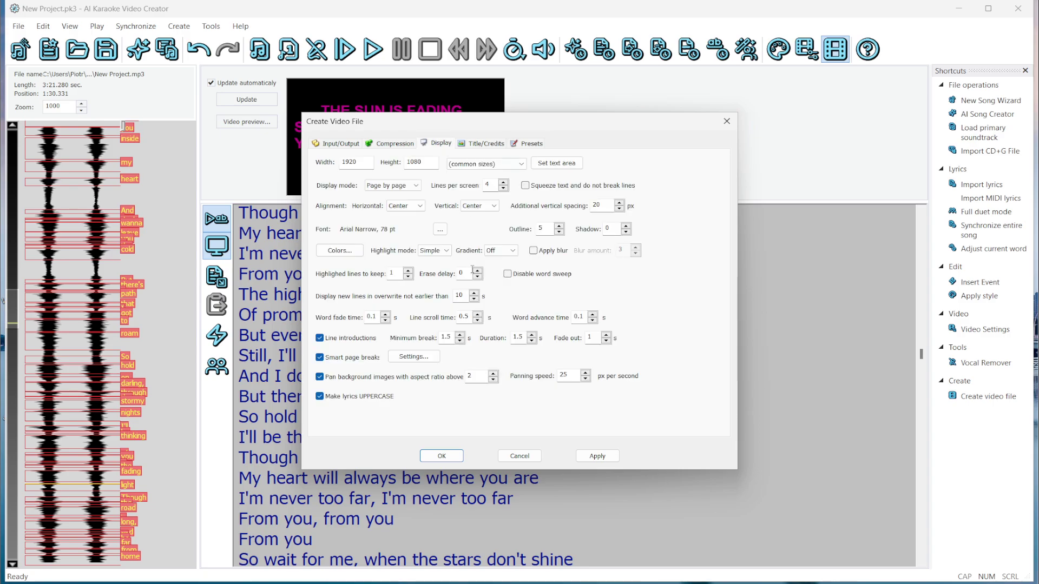
# Start rendering the karaoke MP4 from the Create Video File dialog.
pyautogui.click(443, 458)
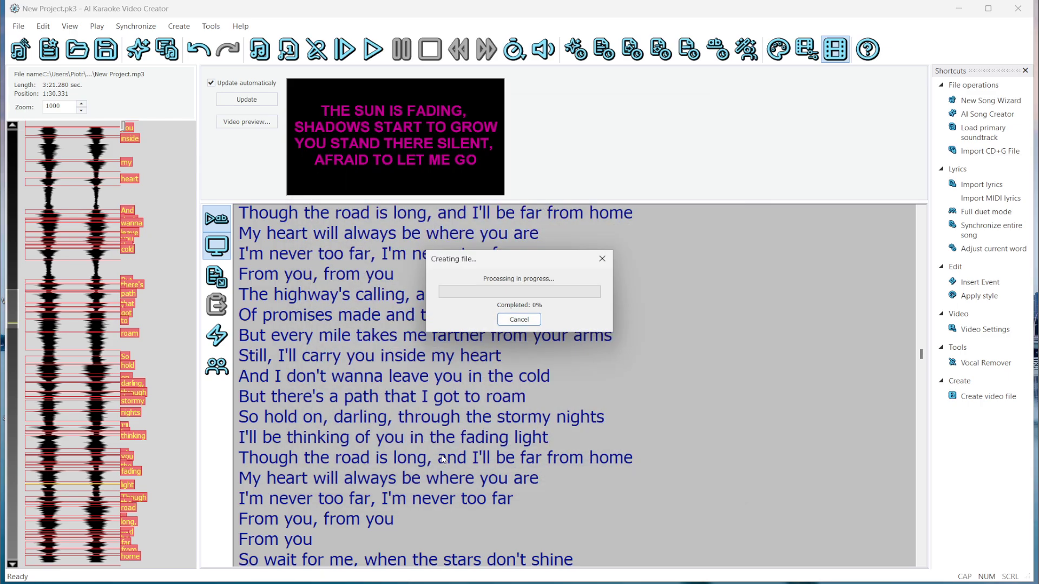